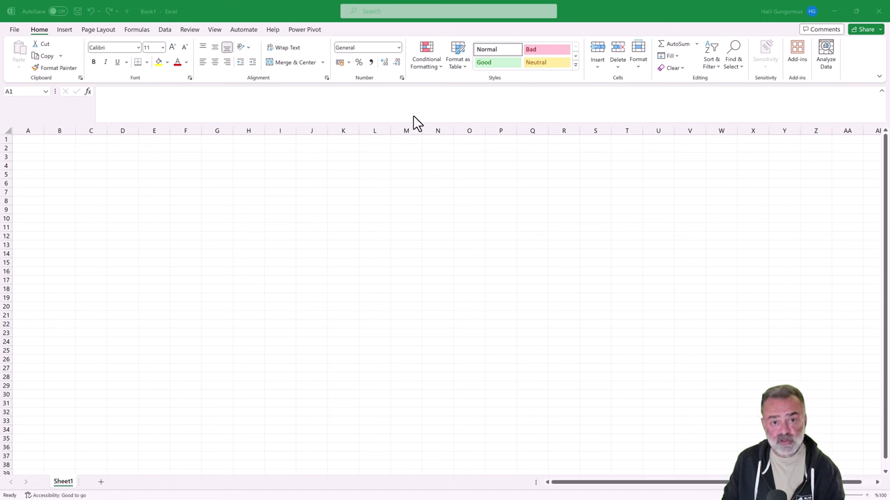
# - Review the COM add-ins list in Excel Options and close it without changes
pyautogui.click(19, 36)
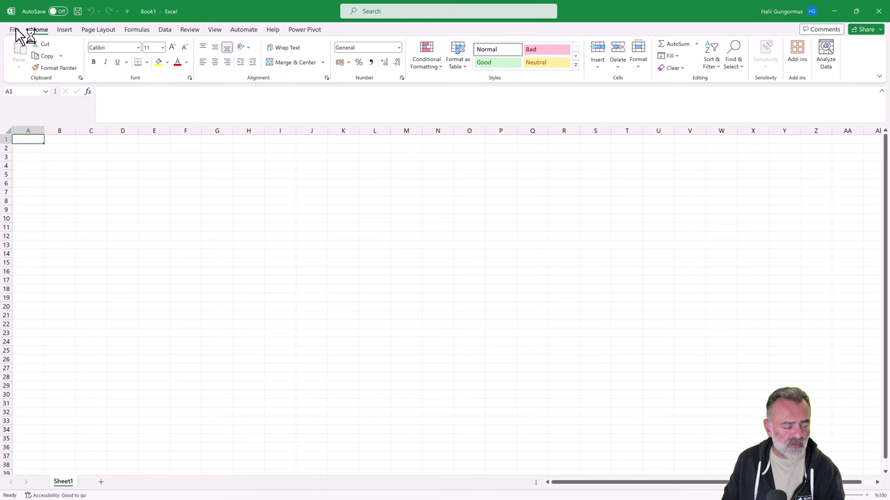
pyautogui.click(15, 30)
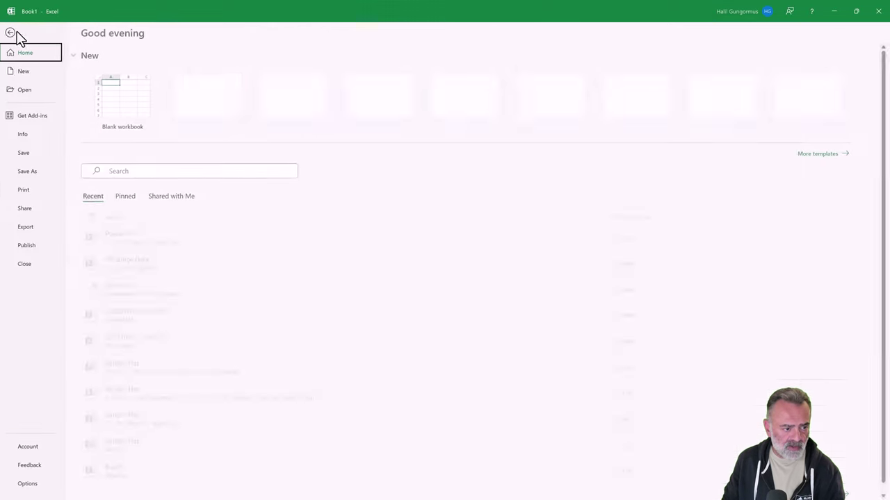
pyautogui.click(29, 483)
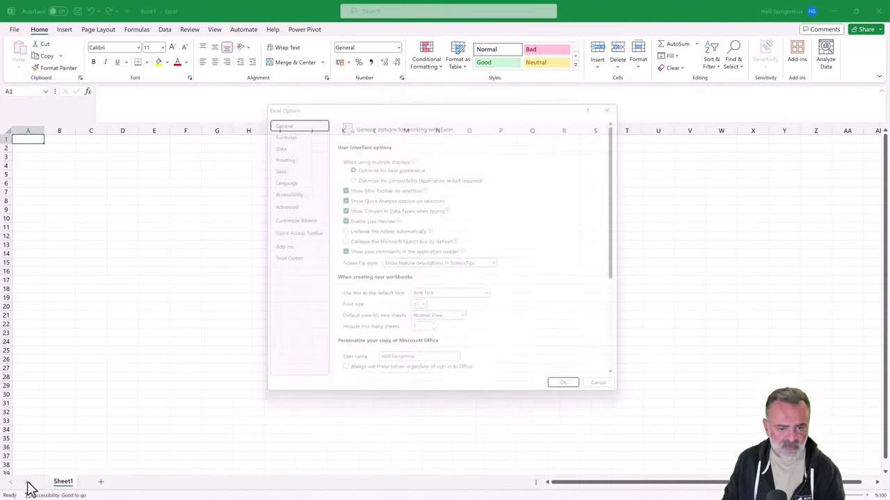
pyautogui.click(281, 252)
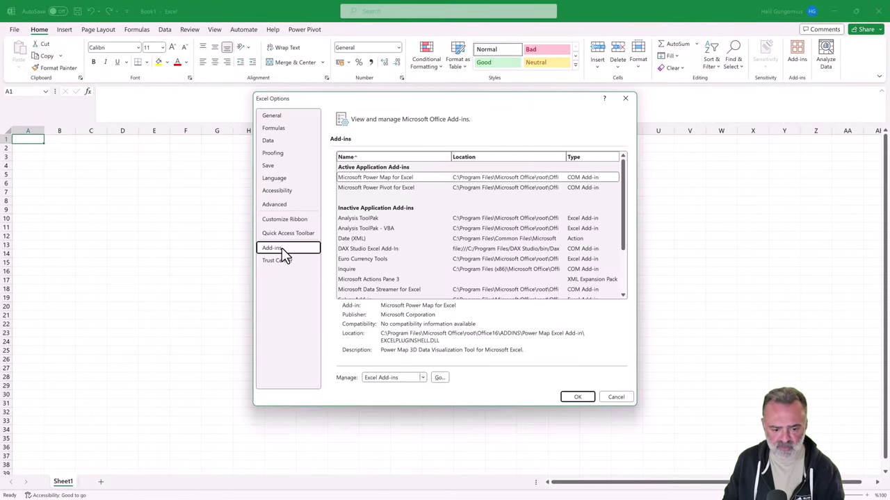
pyautogui.click(403, 377)
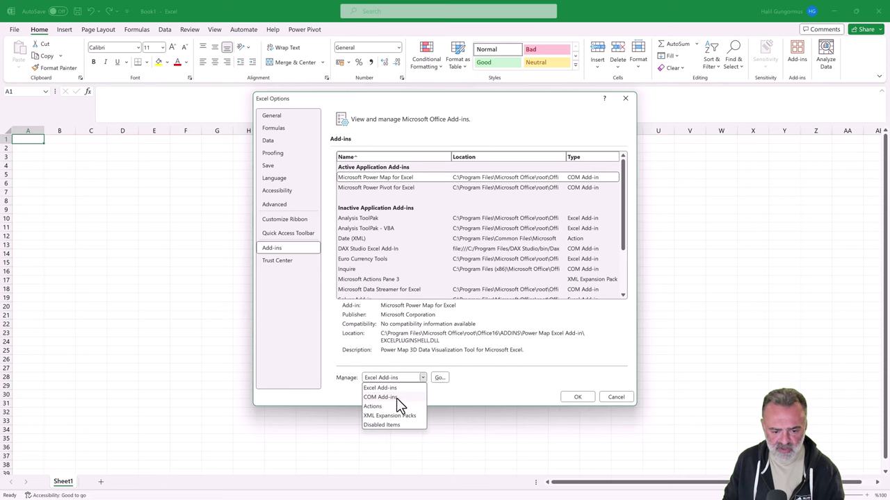
pyautogui.click(396, 399)
pyautogui.click(441, 382)
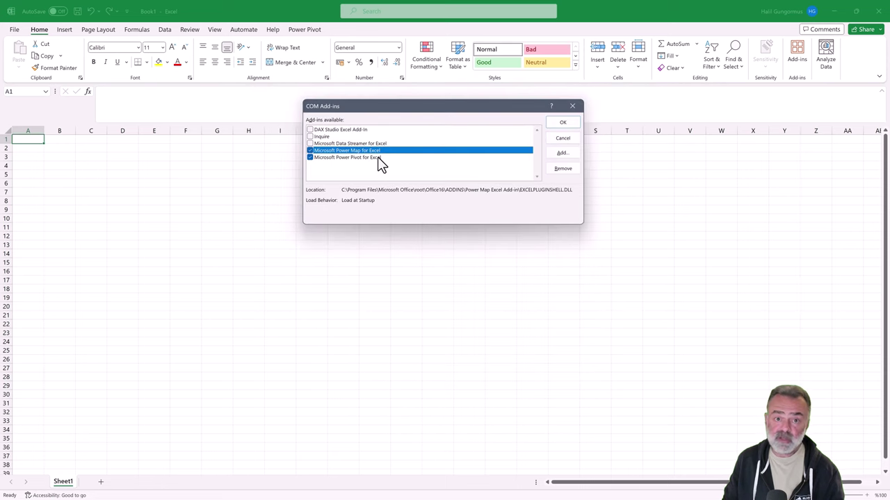
pyautogui.click(560, 138)
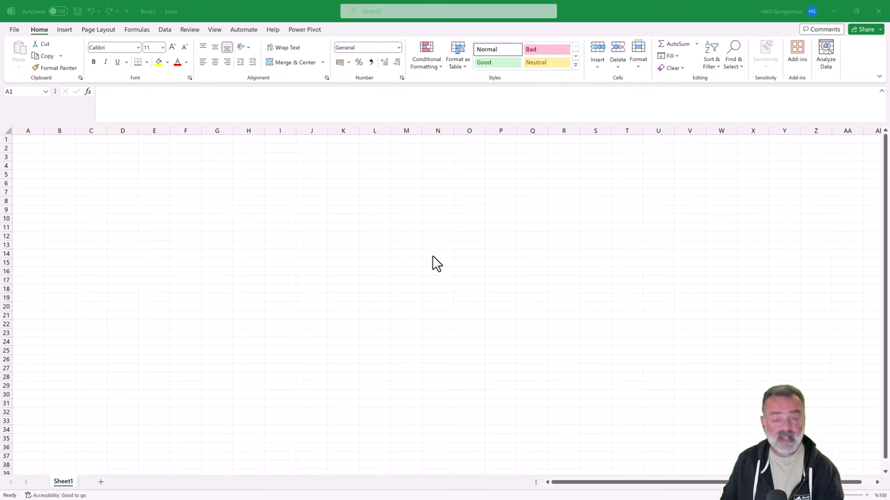
# - Start a From SQL Server Database import through the Data tab's Get Data menu
pyautogui.click(164, 32)
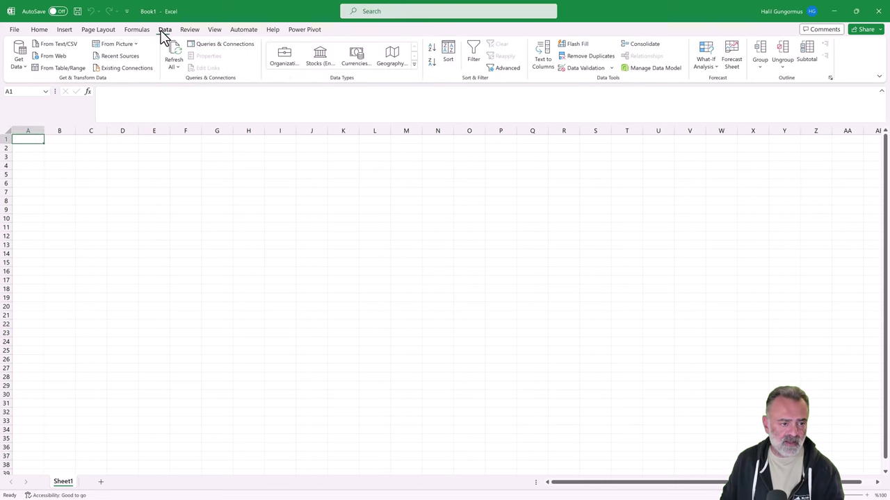
pyautogui.click(17, 64)
pyautogui.moveTo(52, 101)
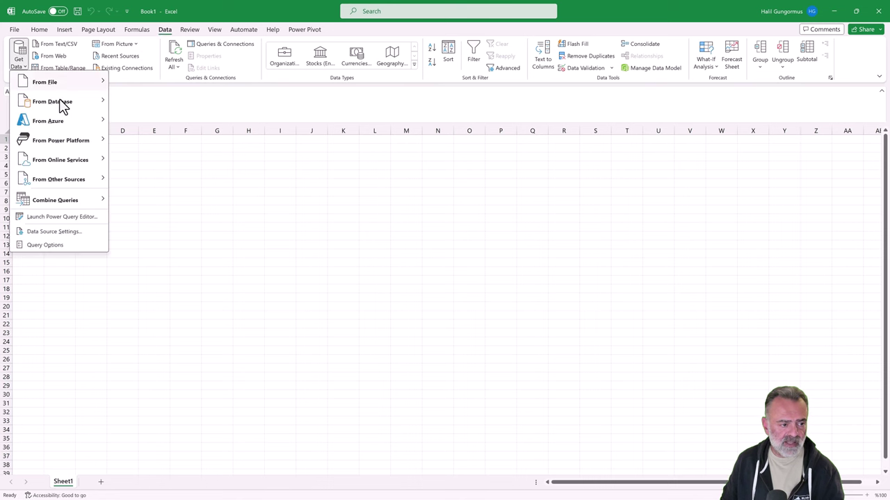
pyautogui.press('Up')
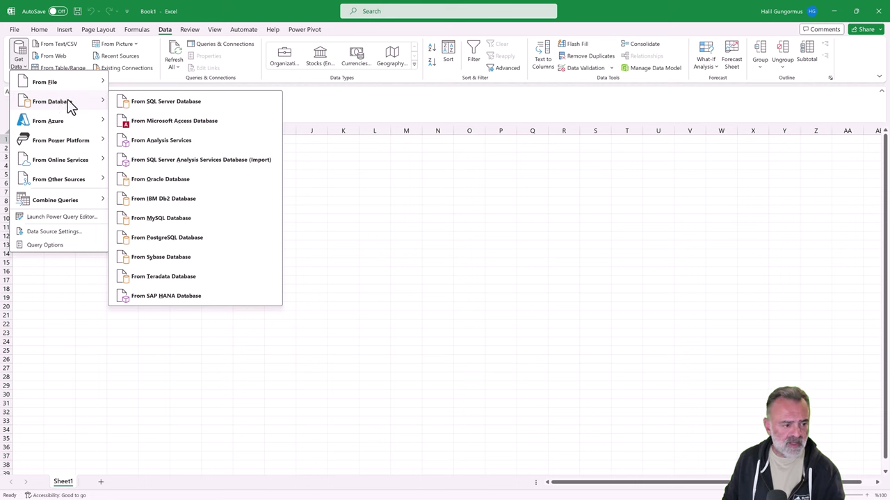
pyautogui.click(179, 107)
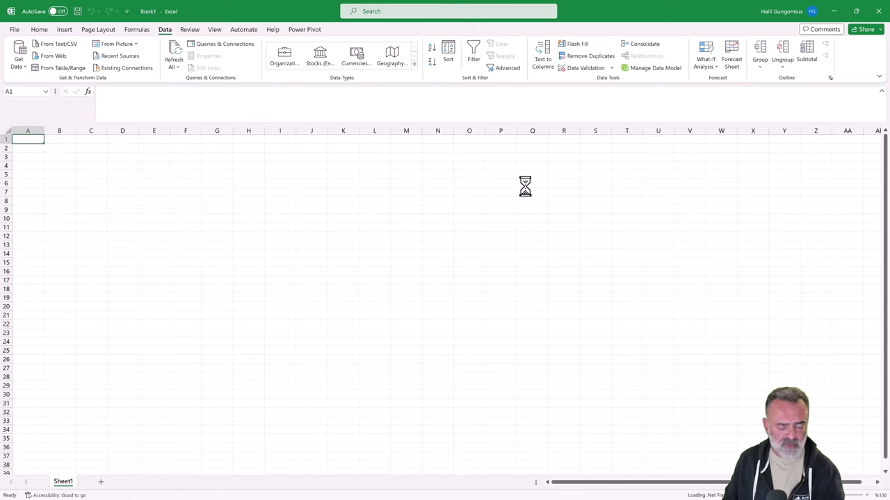
# - Connect to server xps, database 'satışlar flat', with Include relationship columns unchecked
pyautogui.write('x')
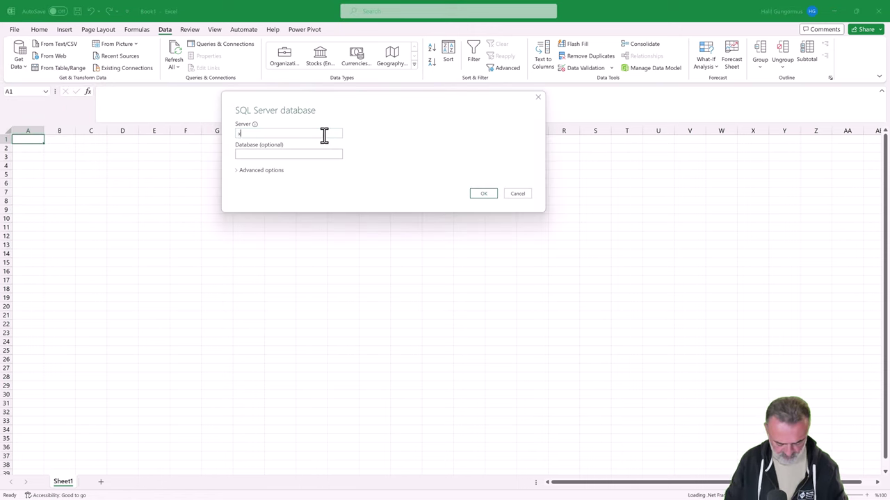
pyautogui.write('ps')
pyautogui.click(298, 154)
pyautogui.write('s')
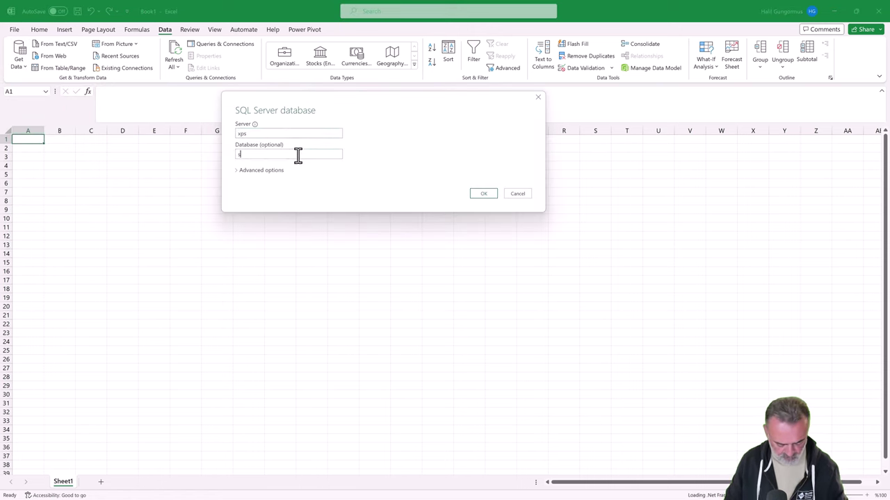
pyautogui.write('at')
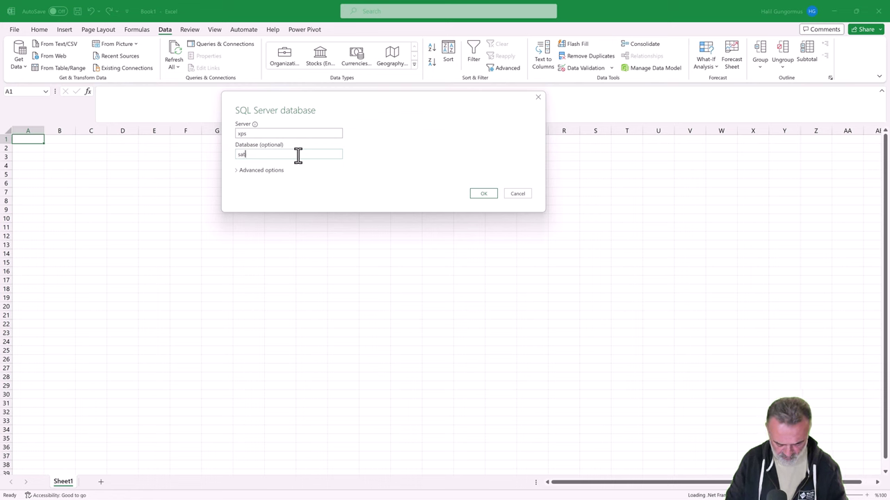
pyautogui.write('ışlar flat')
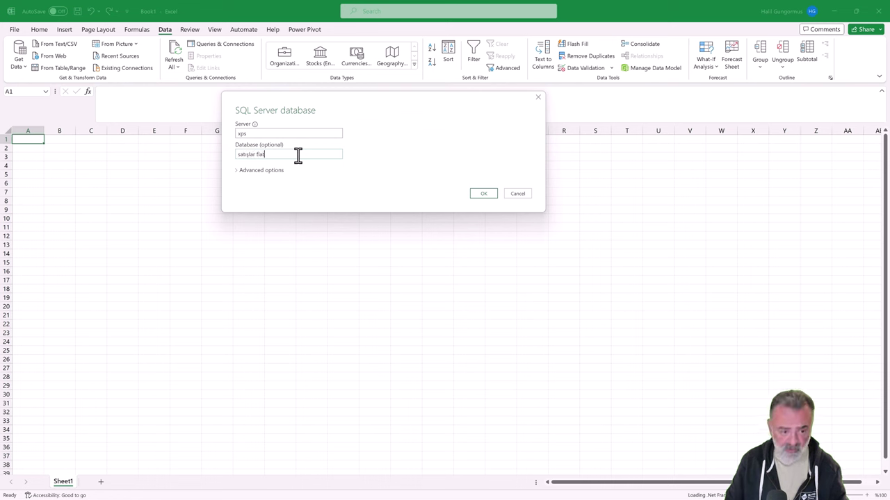
pyautogui.click(240, 171)
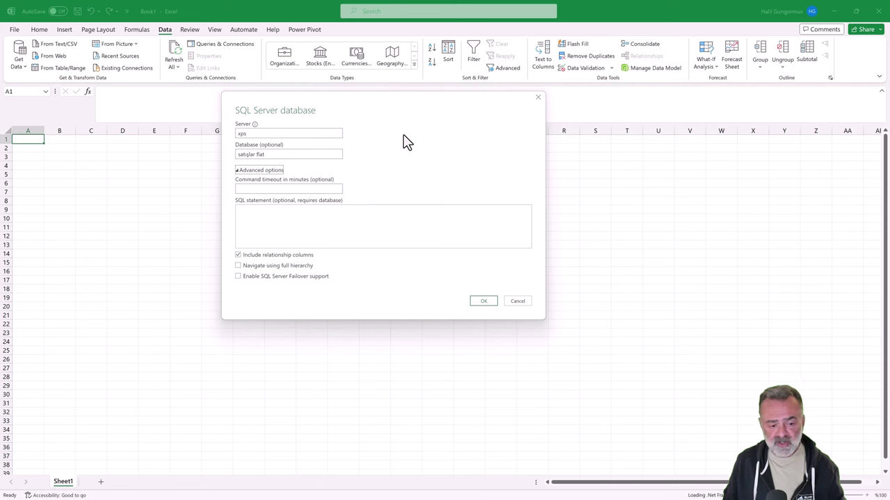
pyautogui.click(268, 255)
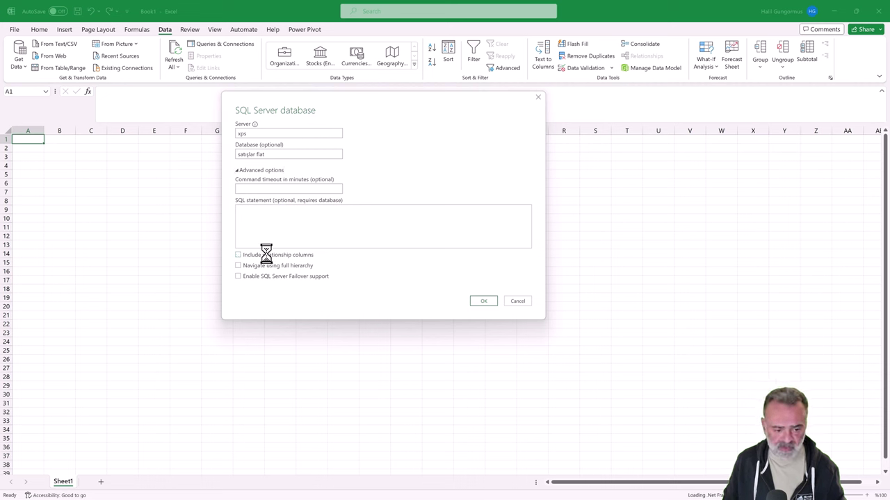
pyautogui.click(483, 302)
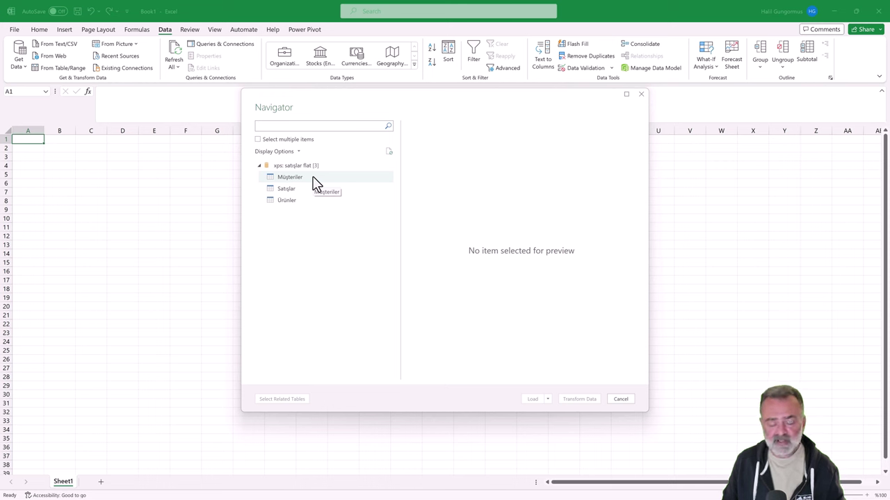
# - Select the Satışlar table in Navigator and choose Transform Data
pyautogui.click(303, 189)
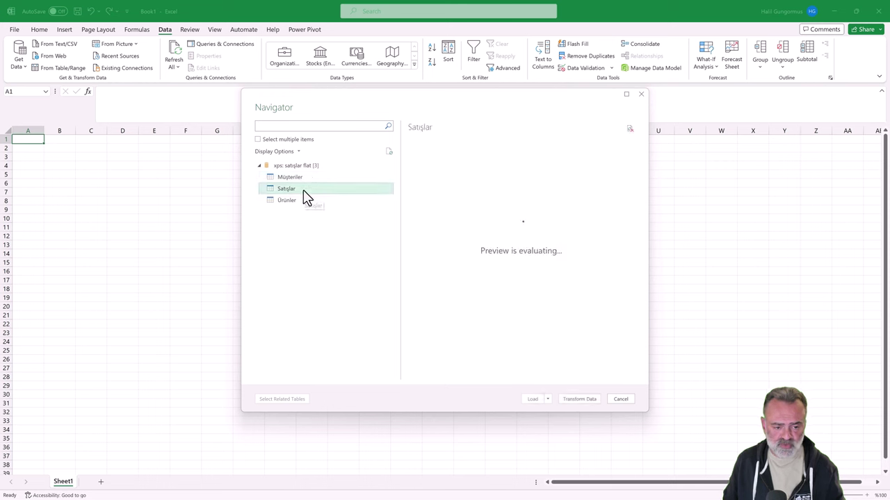
pyautogui.click(579, 400)
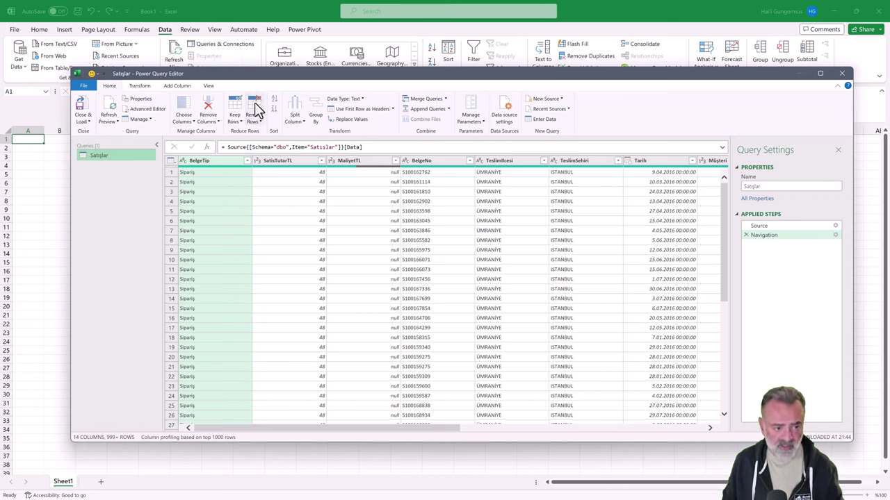
# - Add the Ürünler table from the recent 'satışlar flat' source as a new query
pyautogui.rightClick(118, 174)
pyautogui.moveTo(145, 188)
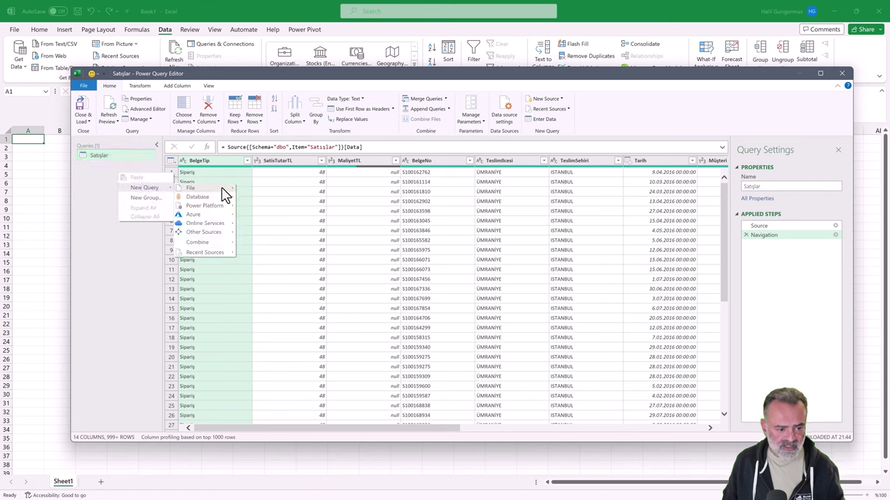
pyautogui.moveTo(198, 197)
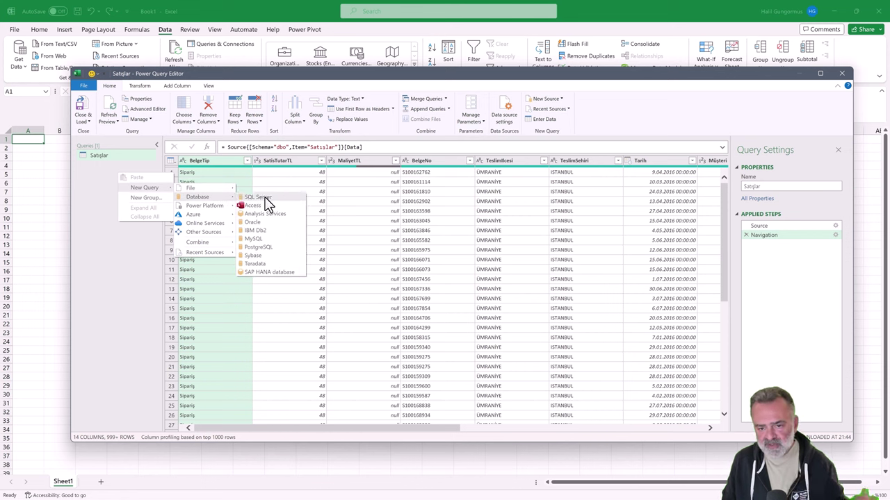
pyautogui.click(692, 123)
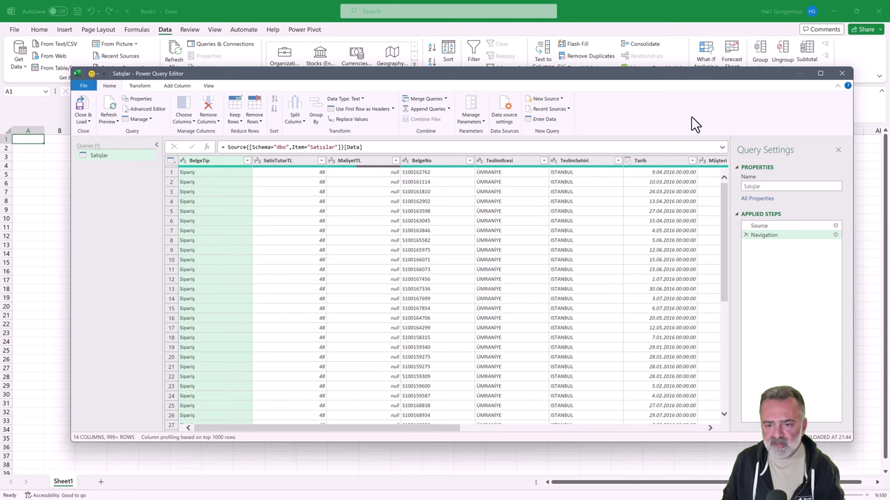
pyautogui.click(568, 110)
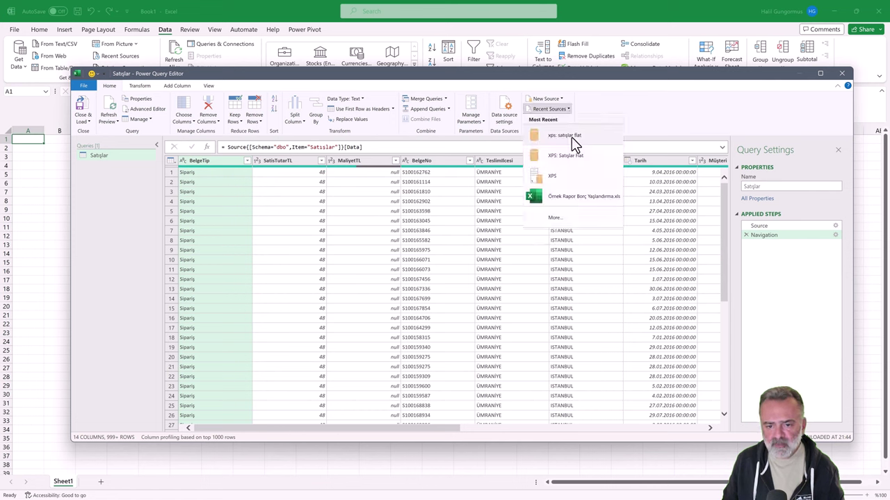
pyautogui.click(571, 137)
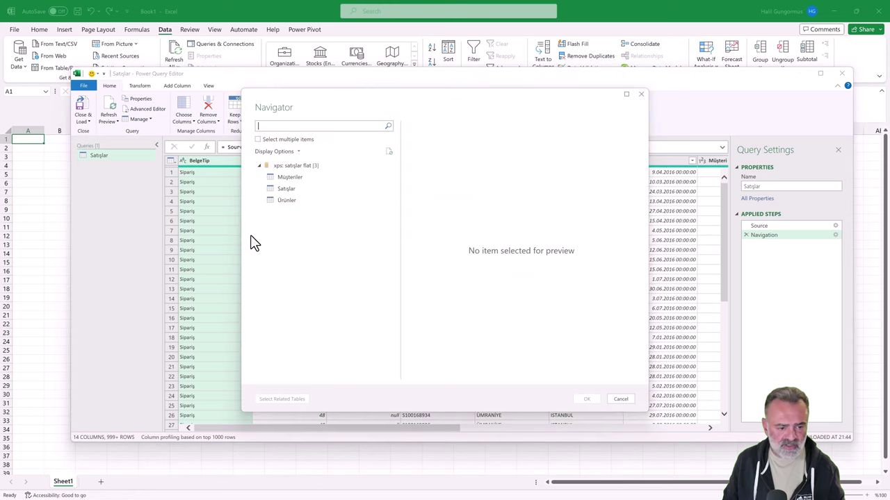
pyautogui.click(287, 203)
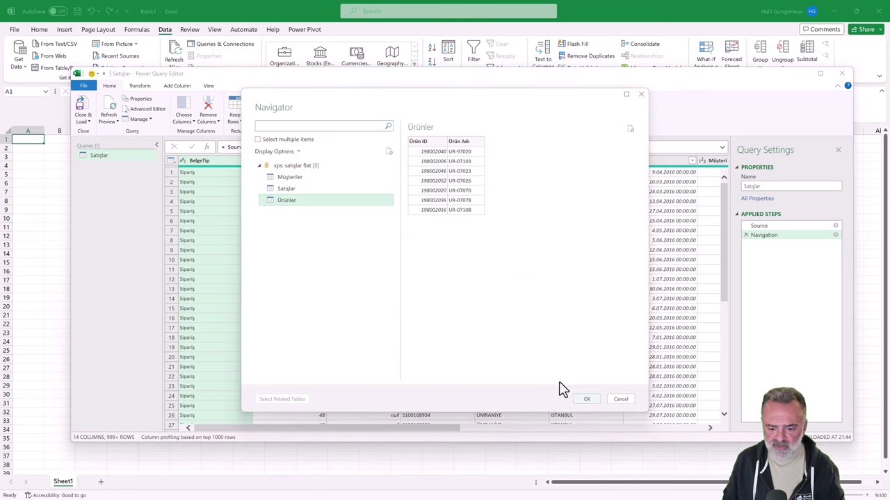
pyautogui.click(586, 399)
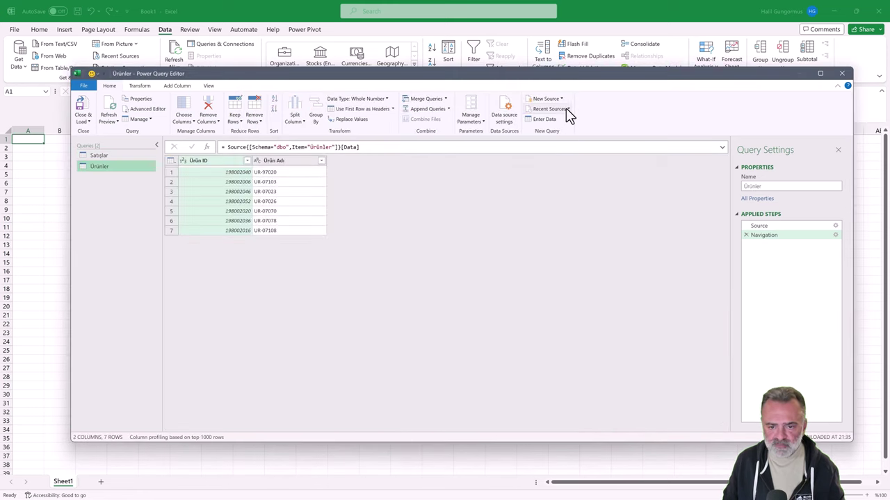
# - Add the Müşteriler table from the same 'satışlar flat' source as a new query
pyautogui.click(566, 109)
pyautogui.click(571, 137)
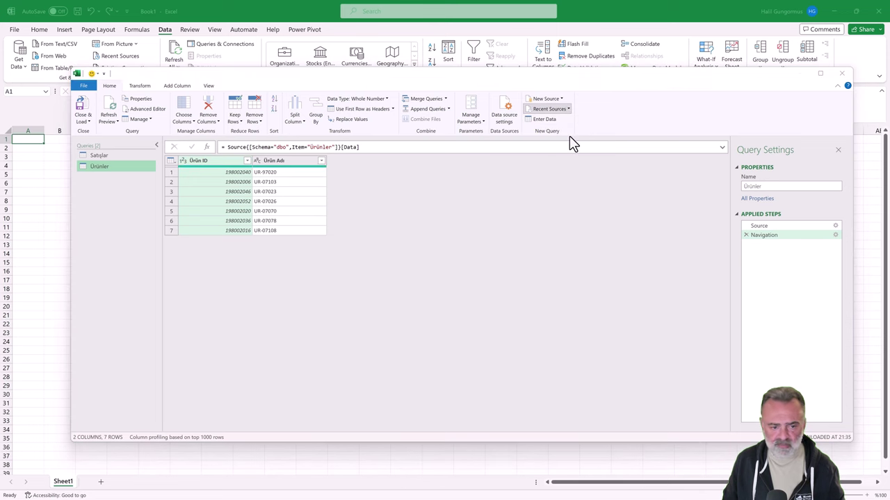
pyautogui.click(291, 177)
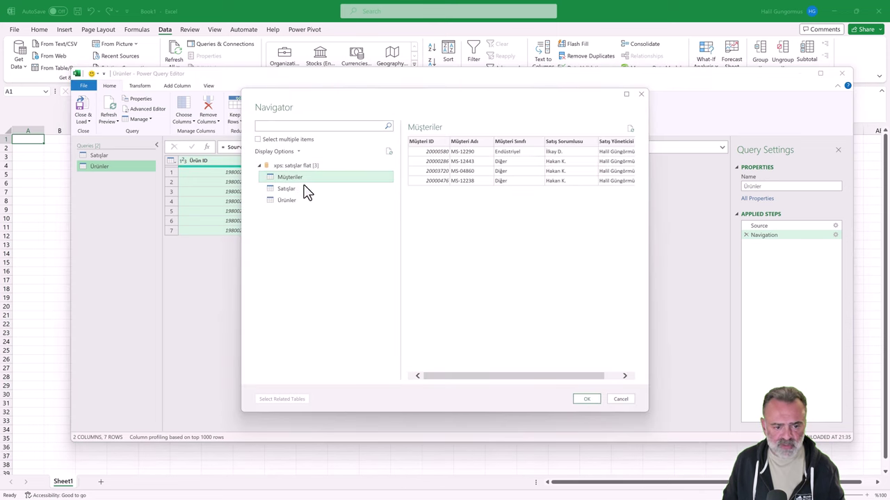
pyautogui.click(585, 400)
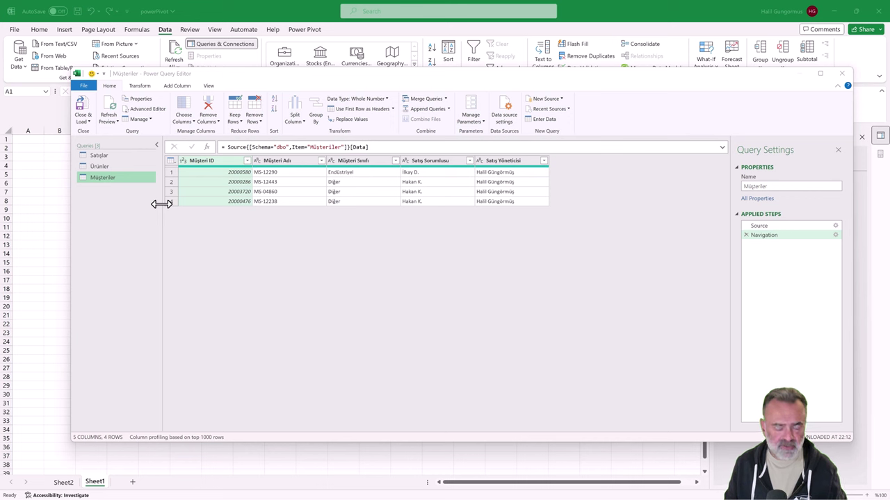
# - Close & Load To with Only Create Connection and Add this data to the Data Model
pyautogui.click(88, 130)
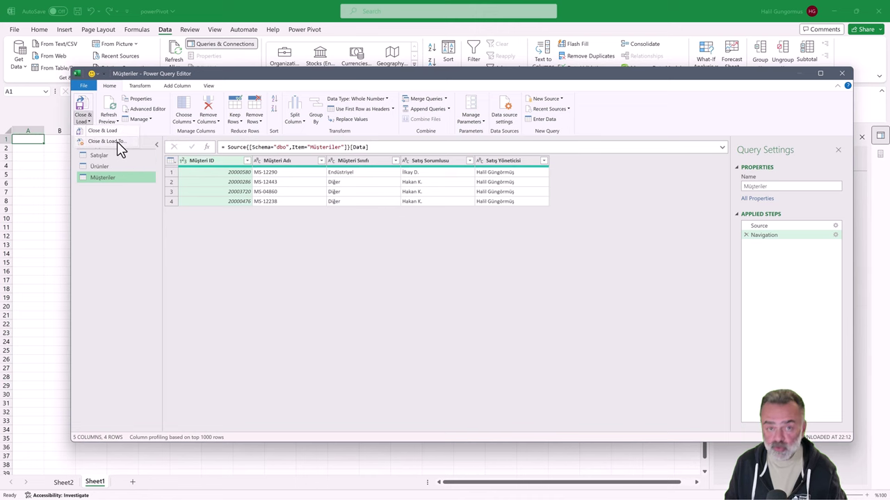
pyautogui.click(116, 141)
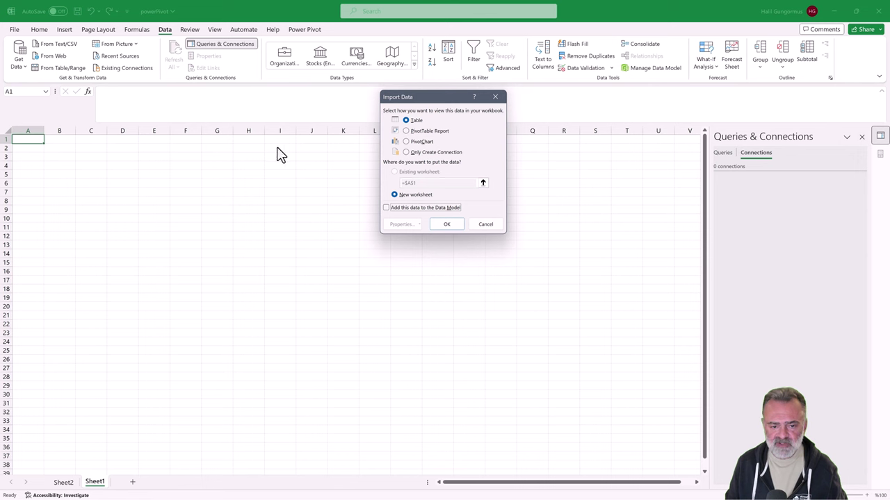
pyautogui.click(428, 152)
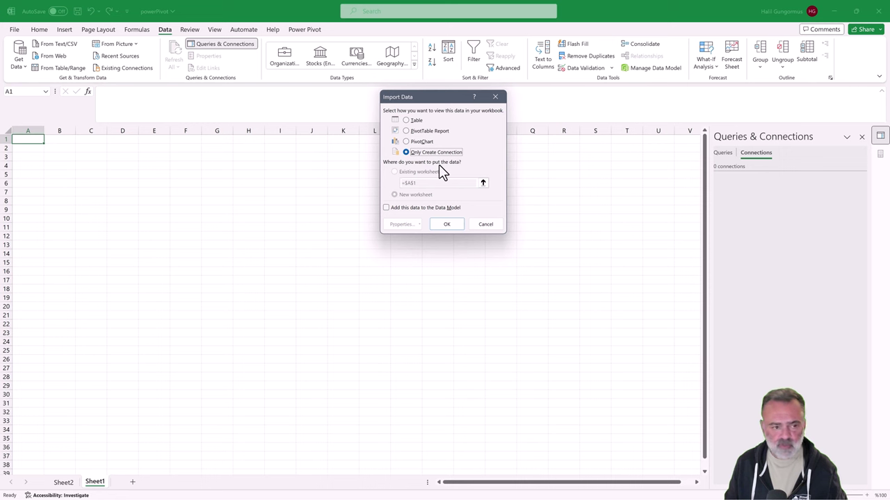
pyautogui.click(412, 208)
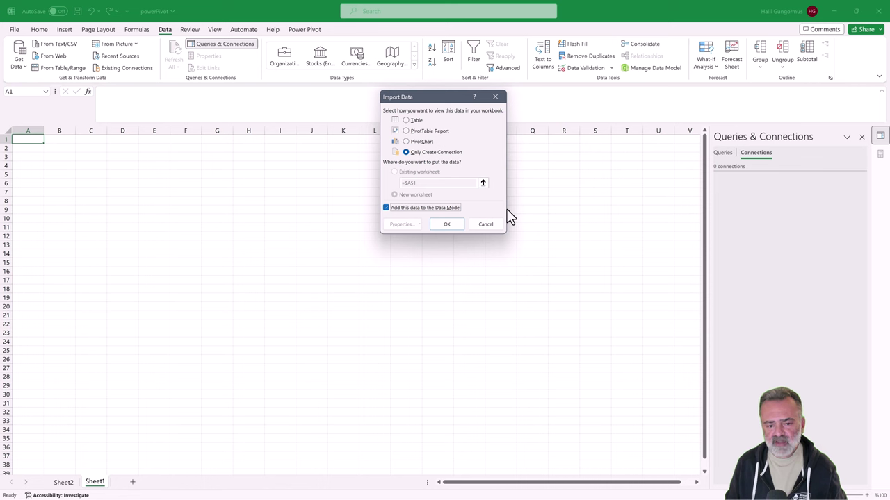
pyautogui.click(447, 227)
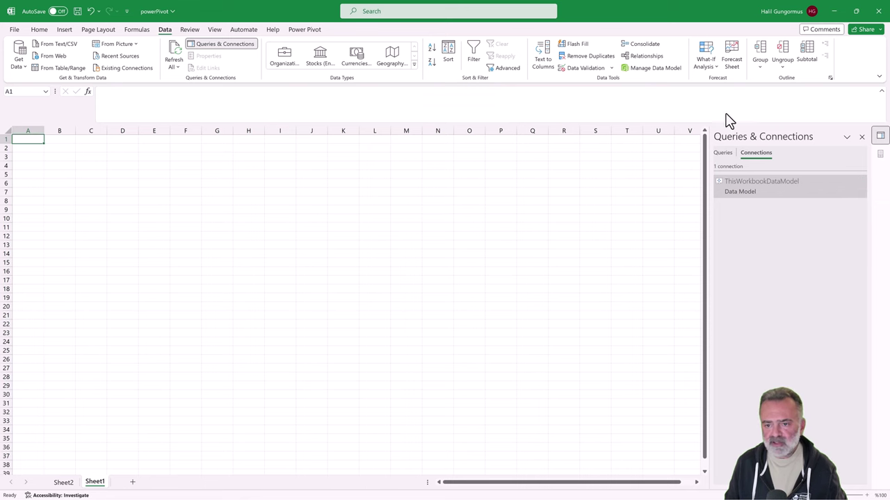
# - Choose Manage Data Model on the Data tab to open Power Pivot
pyautogui.click(664, 72)
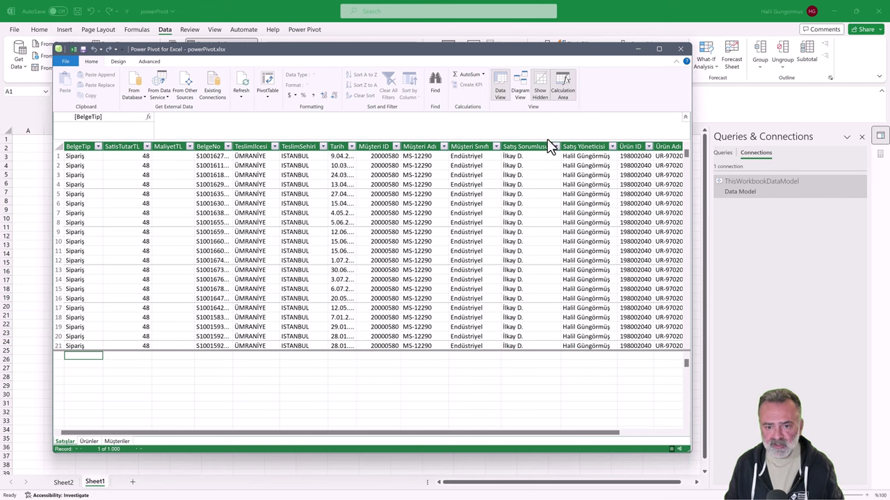
# - Switch the Power Pivot window to Diagram View
pyautogui.click(522, 81)
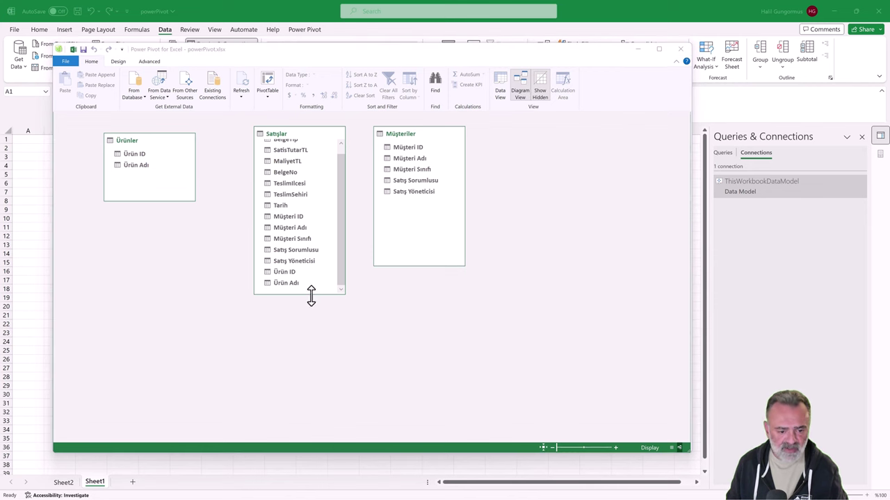
# - Relate Satışlar to Ürünler on Ürün ID and to Müşteriler on Müşteri ID, then return to Data View
pyautogui.moveTo(311, 294); pyautogui.dragTo(311, 347)
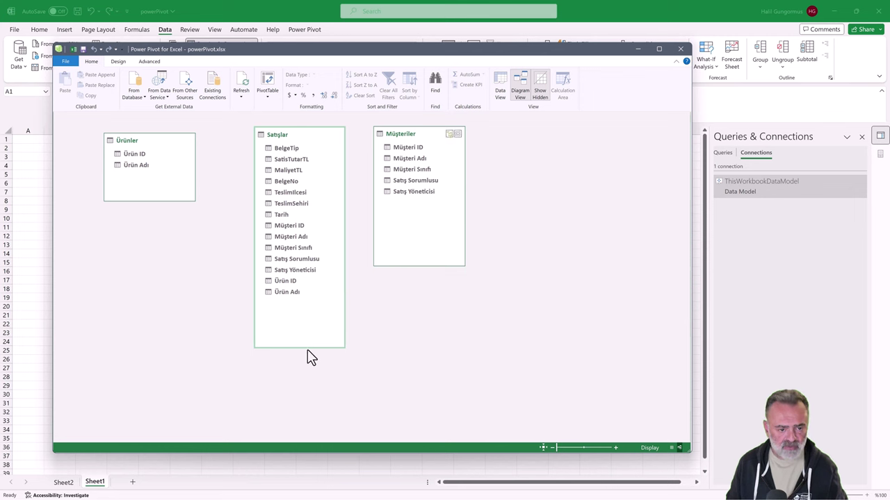
pyautogui.click(292, 280)
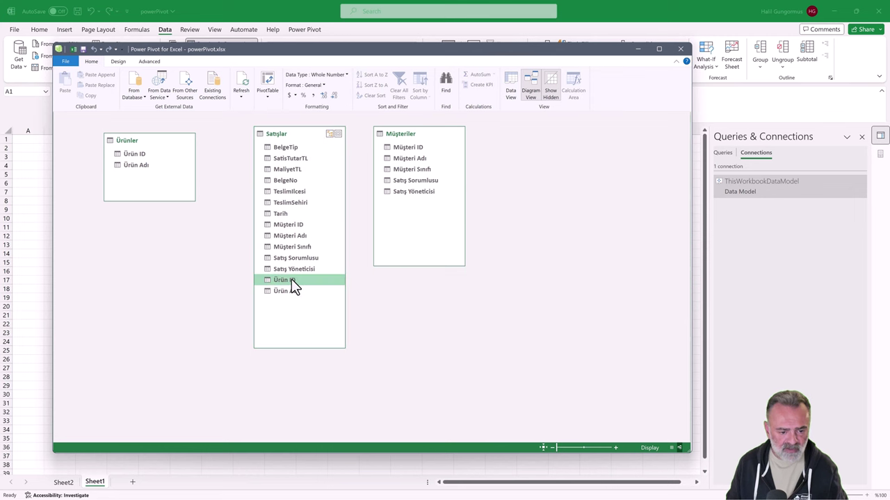
pyautogui.moveTo(290, 289); pyautogui.dragTo(139, 152)
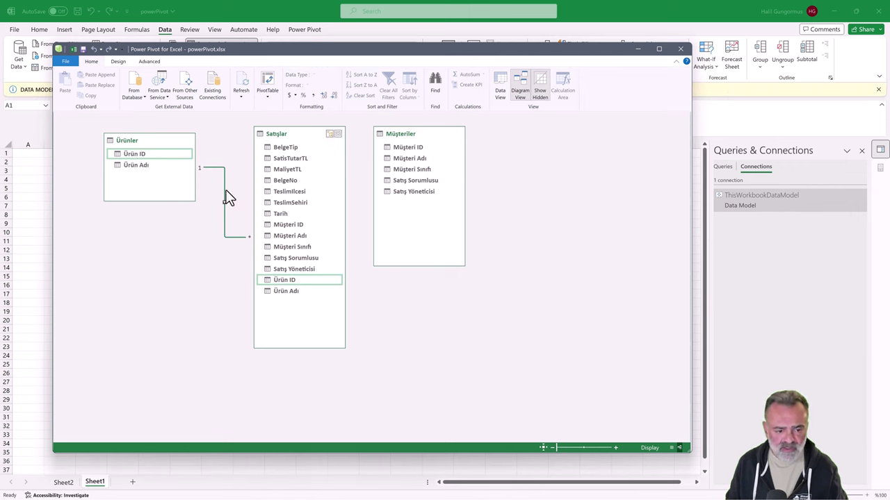
pyautogui.moveTo(299, 224); pyautogui.dragTo(409, 148)
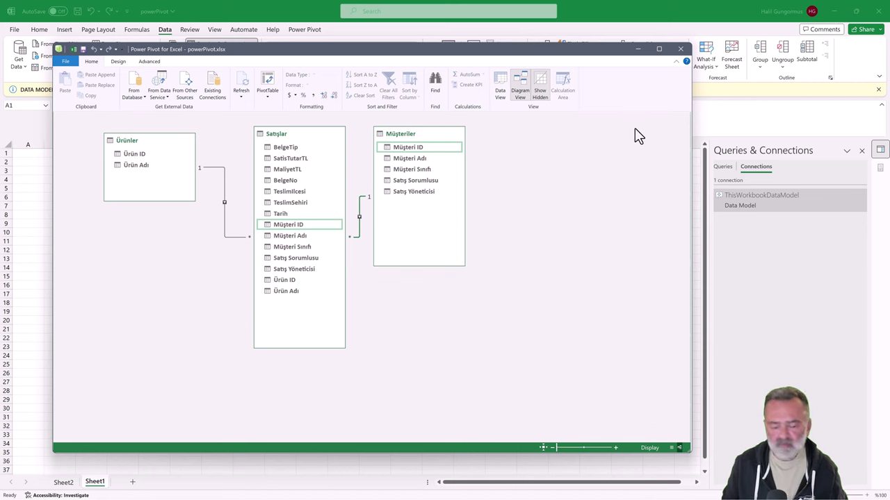
pyautogui.click(500, 80)
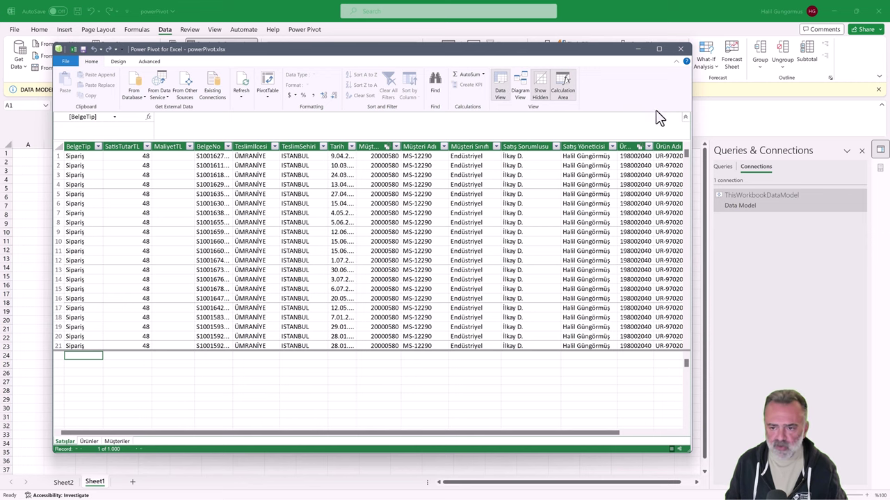
# - Begin the measure 'Satışlar :=' in the calculation area and start typing SUM
pyautogui.click(686, 120)
pyautogui.click(685, 120)
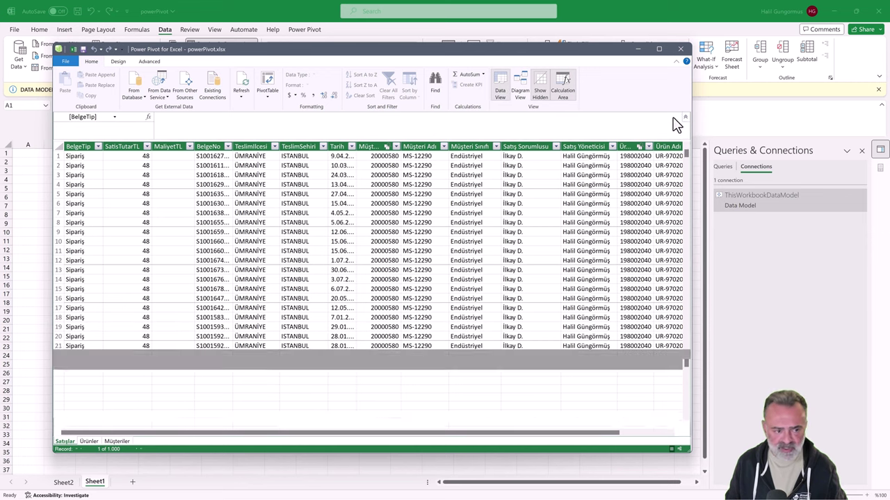
pyautogui.click(189, 120)
pyautogui.write('satı')
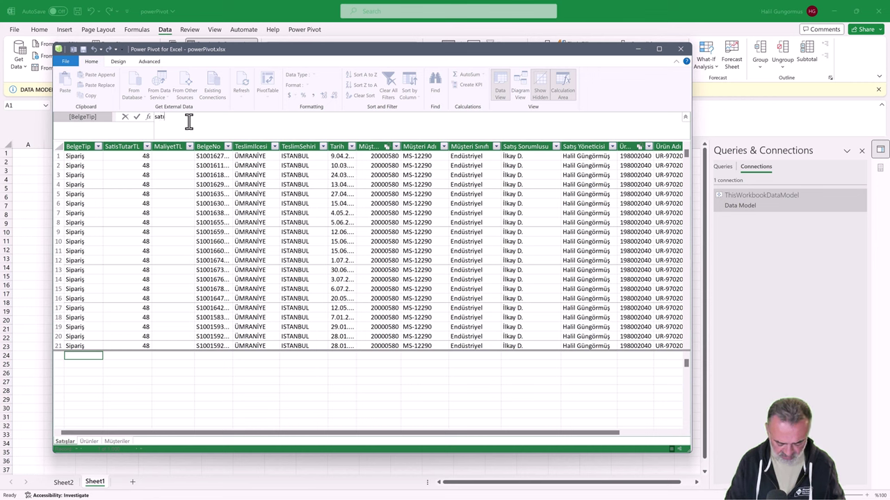
pyautogui.write('şlar ')
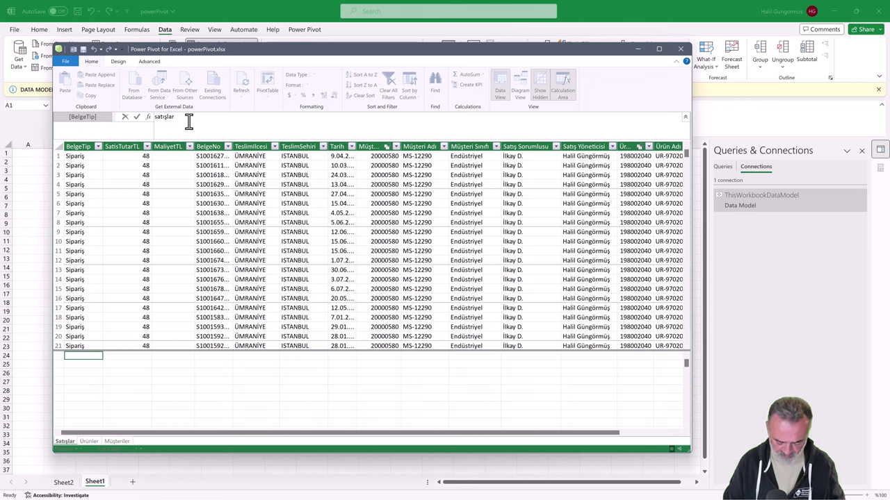
pyautogui.write(':')
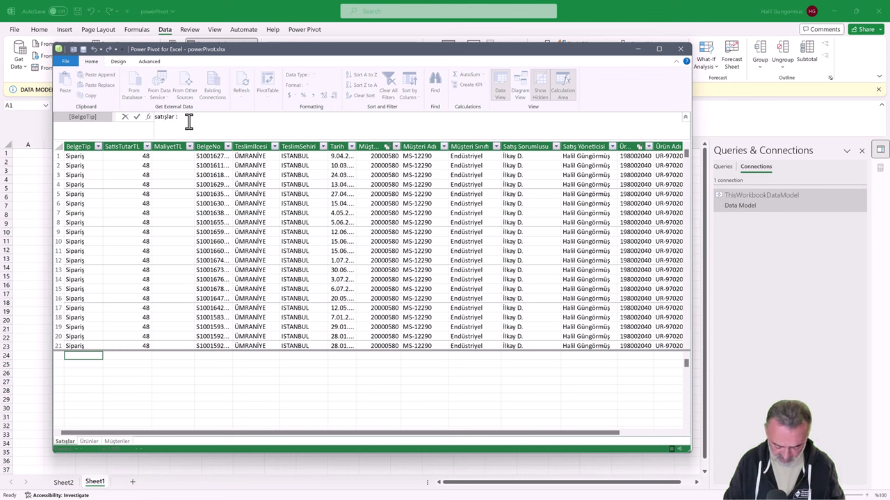
pyautogui.write('=')
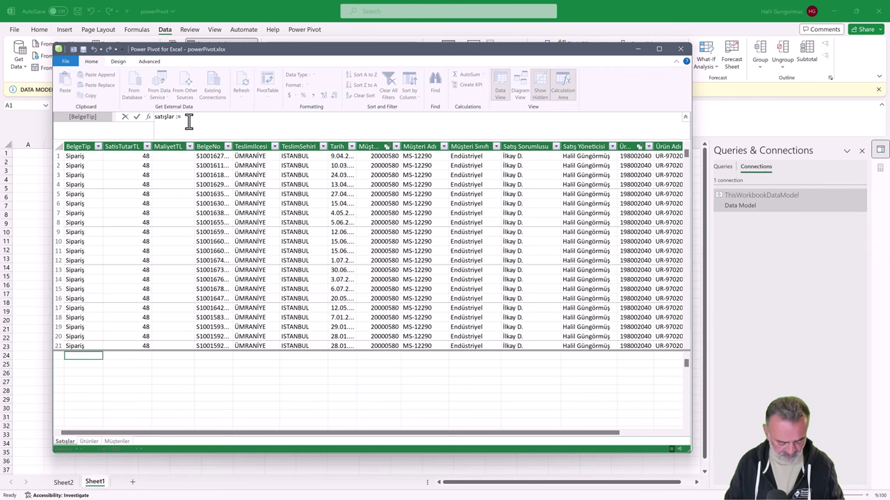
pyautogui.press('Home')
pyautogui.press('Delete')
pyautogui.write('S')
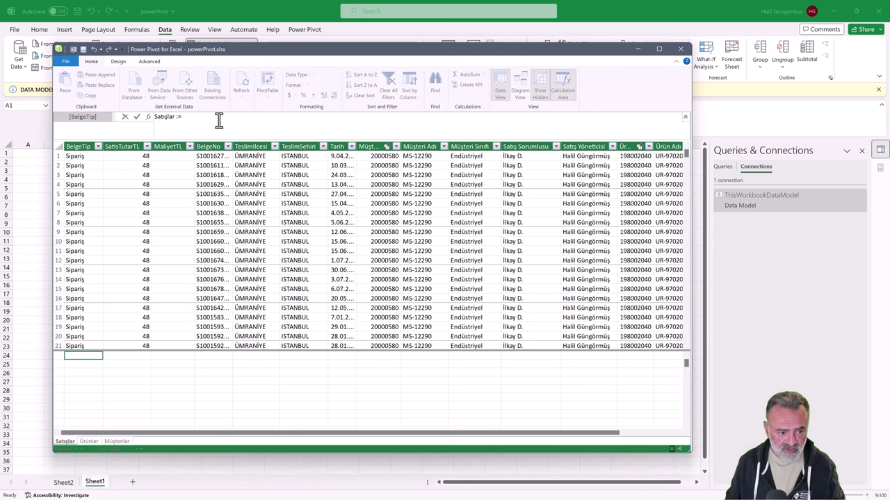
pyautogui.write(' sum')
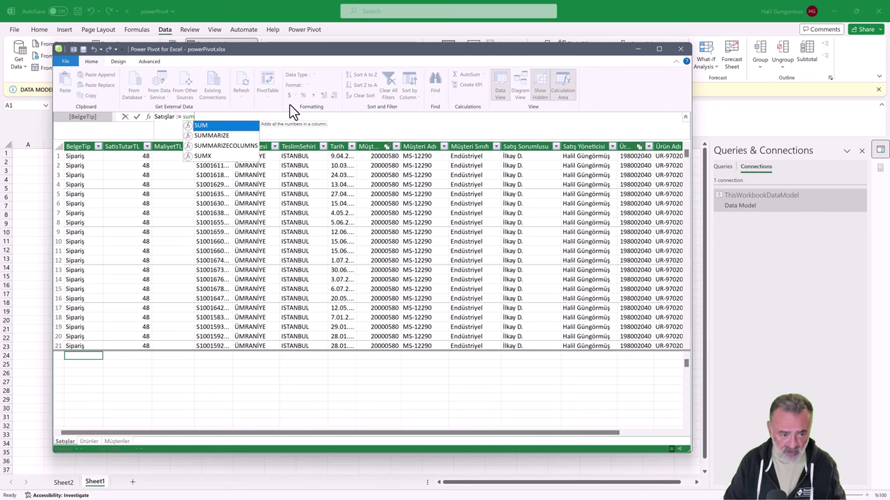
# - Complete the formula SUM('Satışlar'[SatisTutarTL]) and commit the measure
pyautogui.press('Tab')
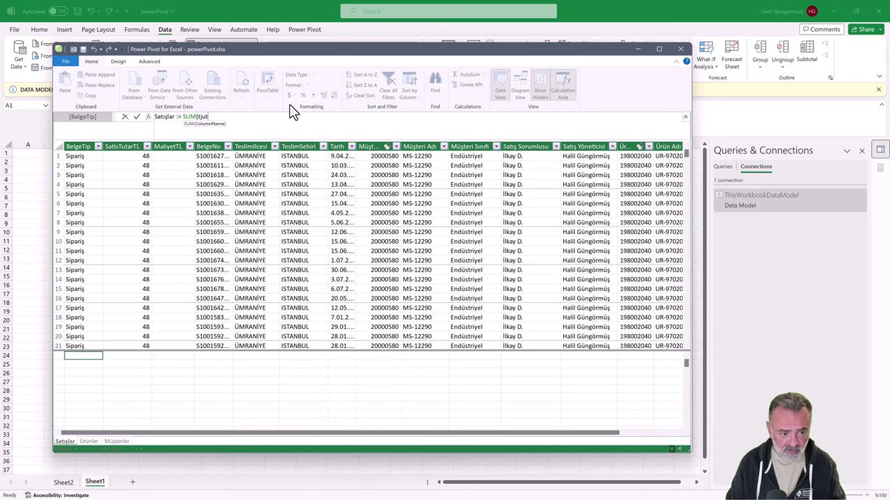
pyautogui.write('tut')
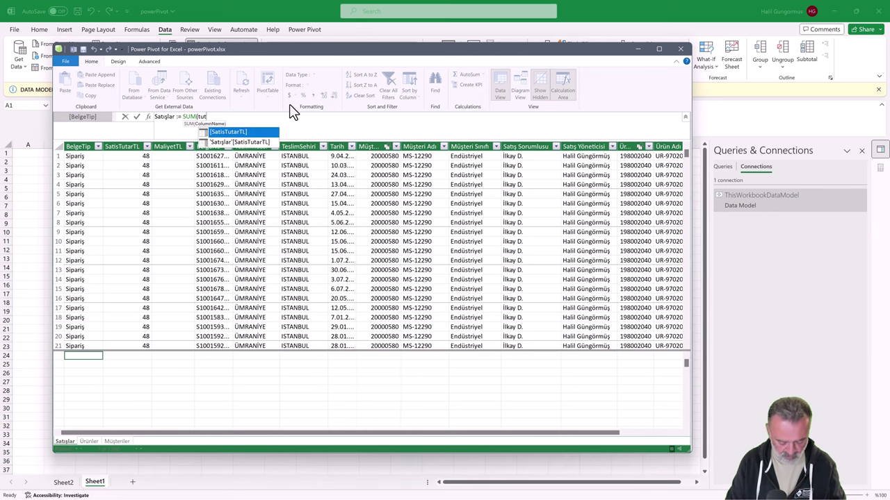
pyautogui.press('Down')
pyautogui.press('Tab')
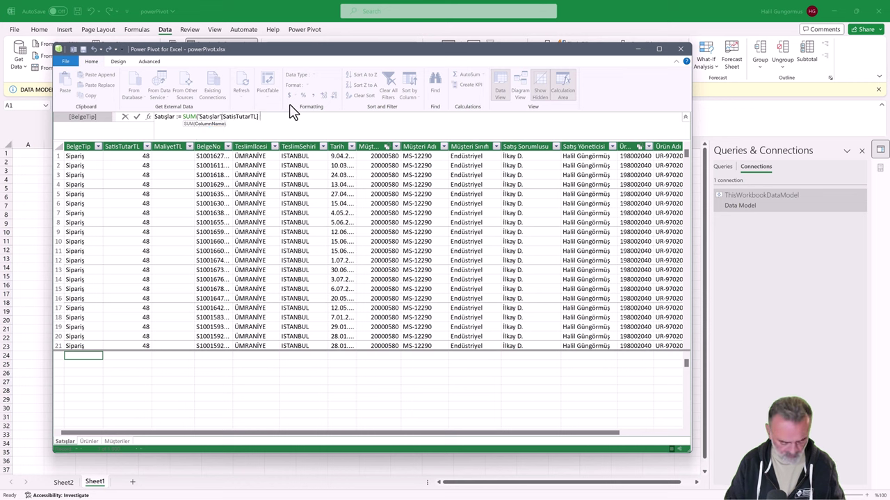
pyautogui.write(')')
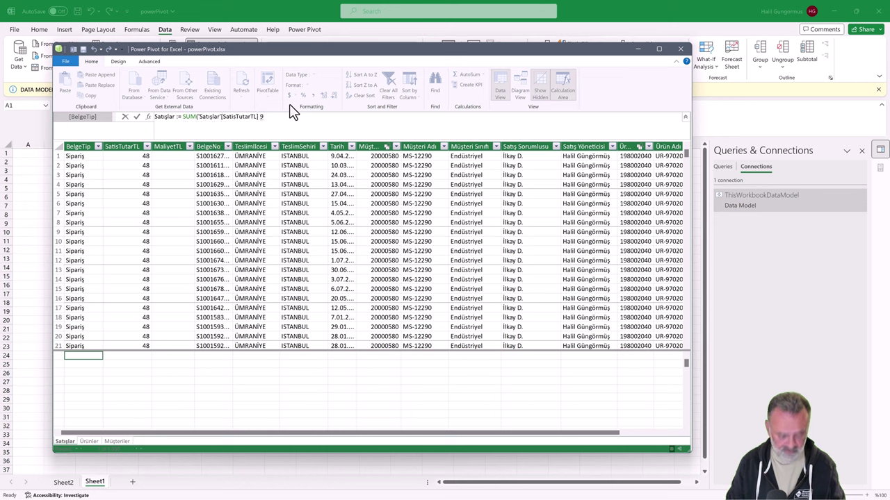
pyautogui.press('BackSpace')
pyautogui.write(')')
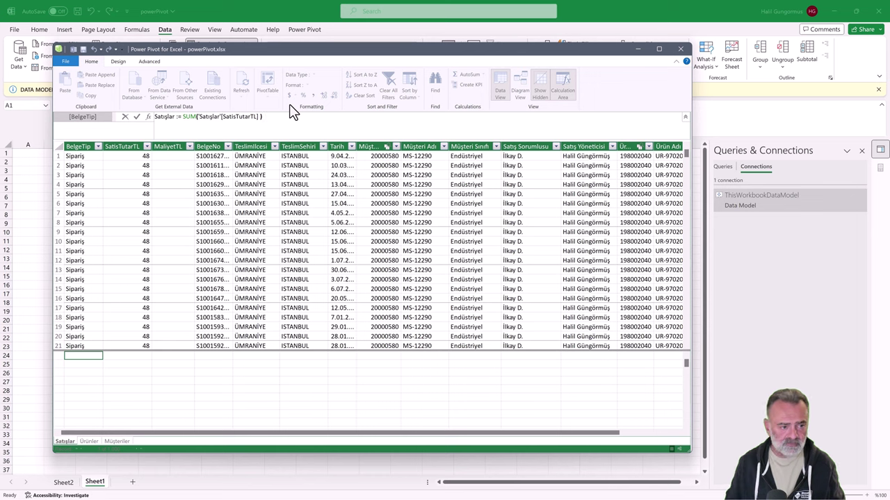
pyautogui.press('Return')
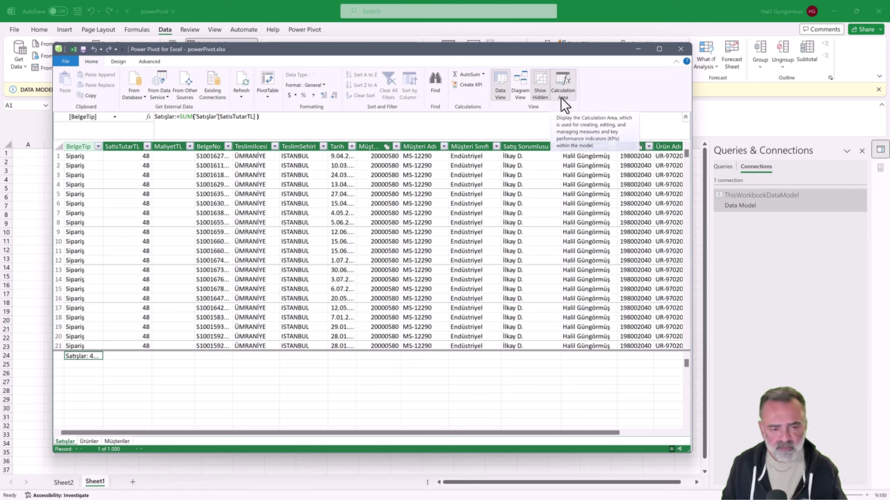
# - Save the powerPivot workbook and close the Power Pivot window
pyautogui.click(321, 85)
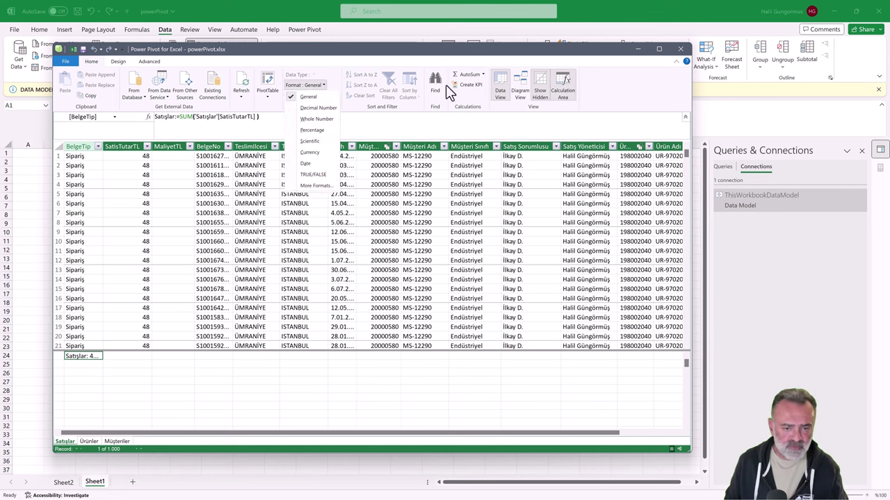
pyautogui.click(610, 93)
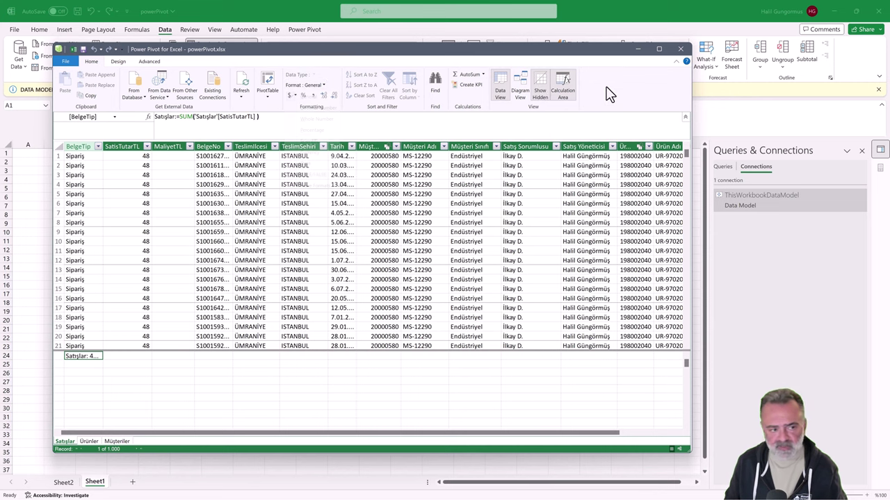
pyautogui.click(83, 49)
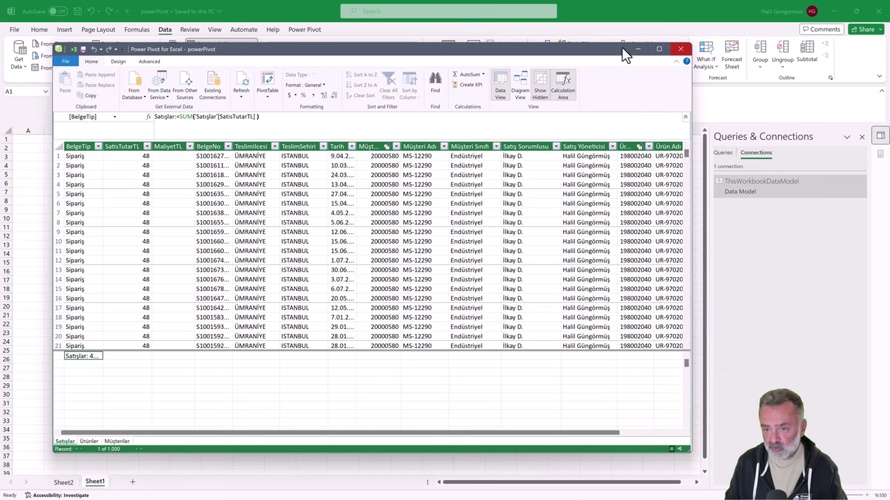
pyautogui.click(680, 48)
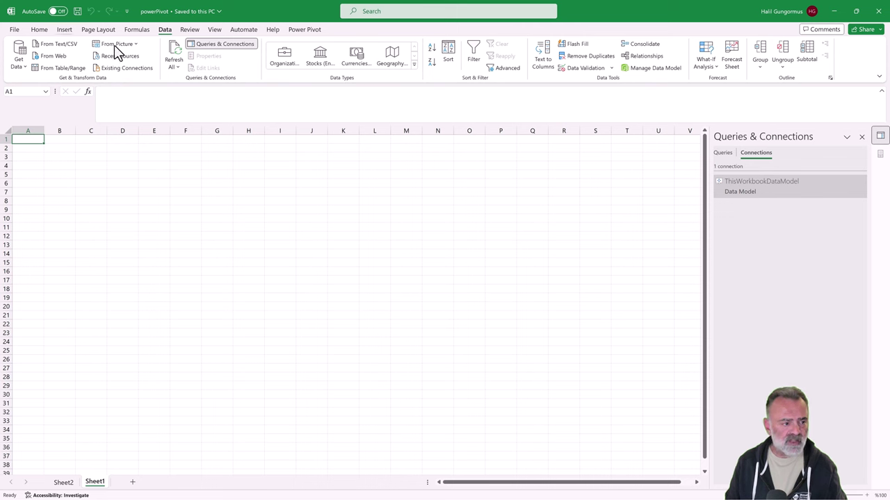
# - Insert a PivotTable from the Data Model on a new worksheet, Sheet3
pyautogui.click(65, 31)
pyautogui.click(20, 68)
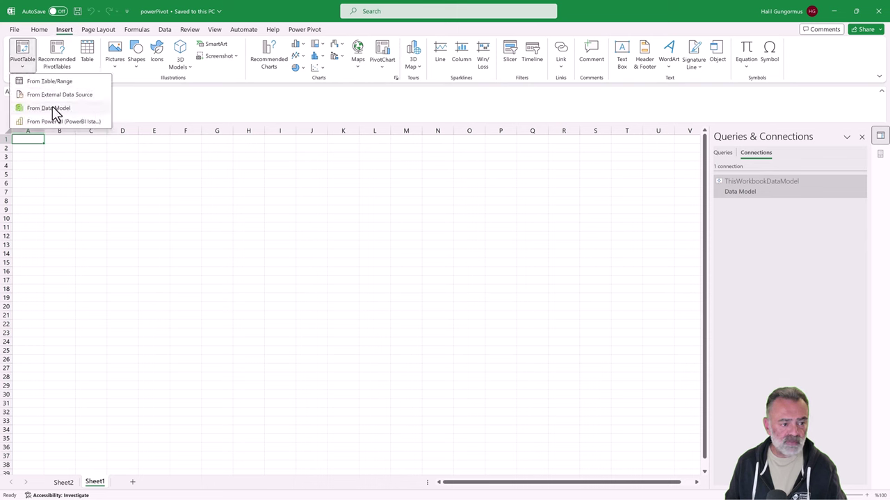
pyautogui.click(52, 108)
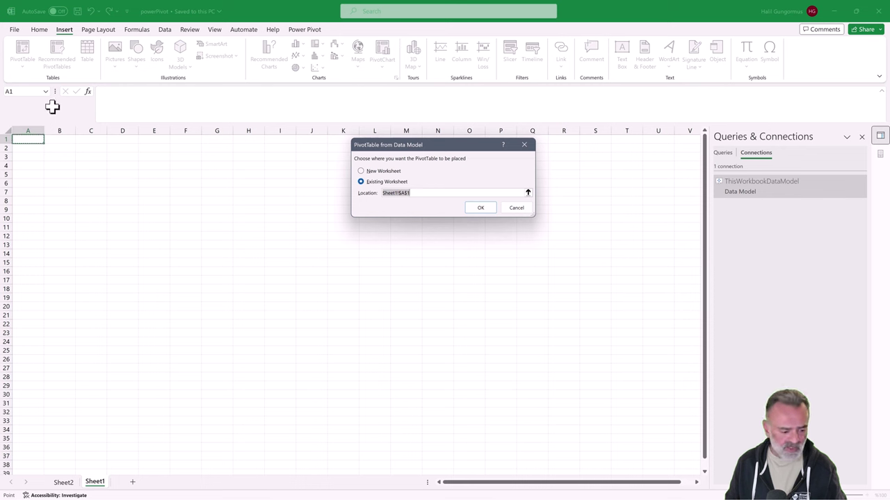
pyautogui.click(386, 173)
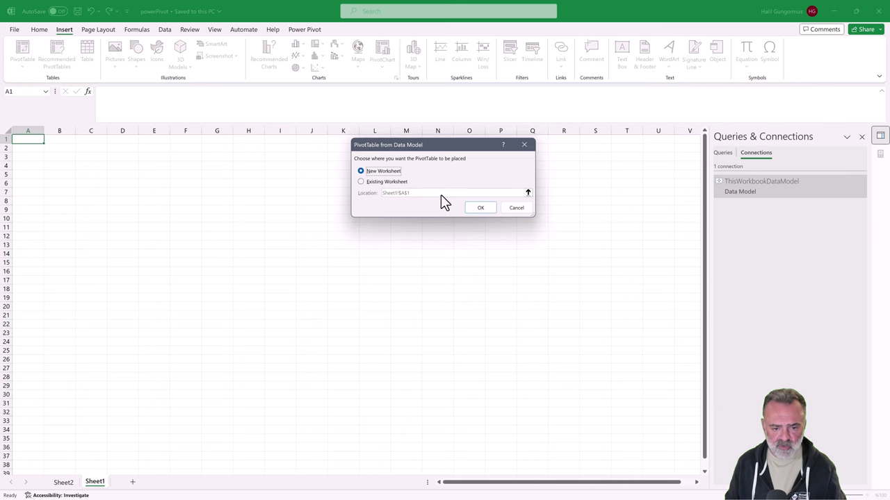
pyautogui.click(479, 210)
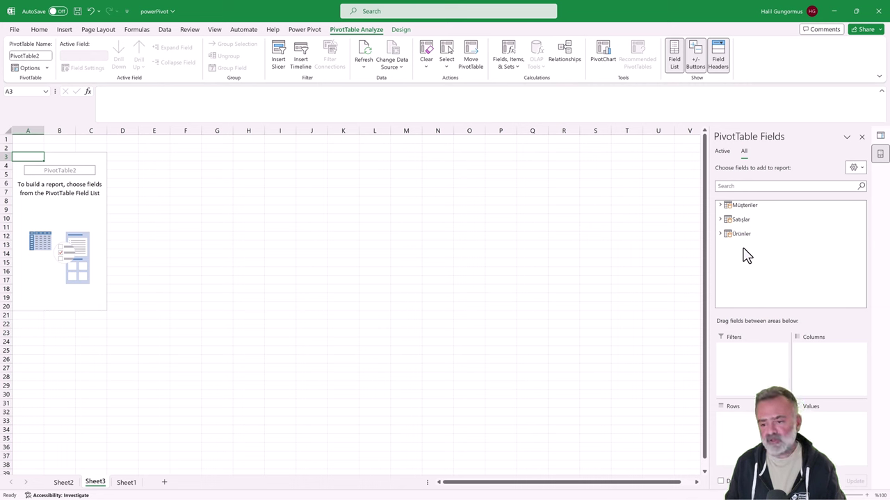
# - Add the Satışlar SUM measure to the PivotTable's Values area
pyautogui.click(720, 219)
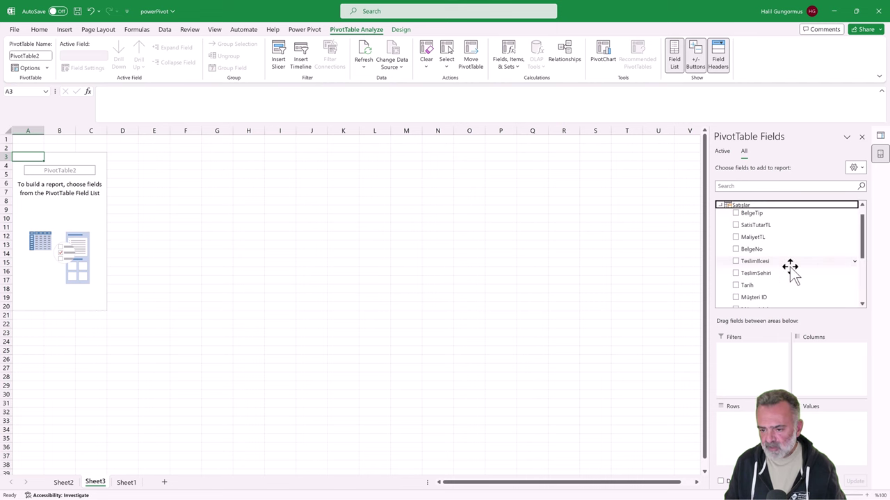
pyautogui.scroll(-3, 776, 260)
pyautogui.scroll(-2, 773, 271)
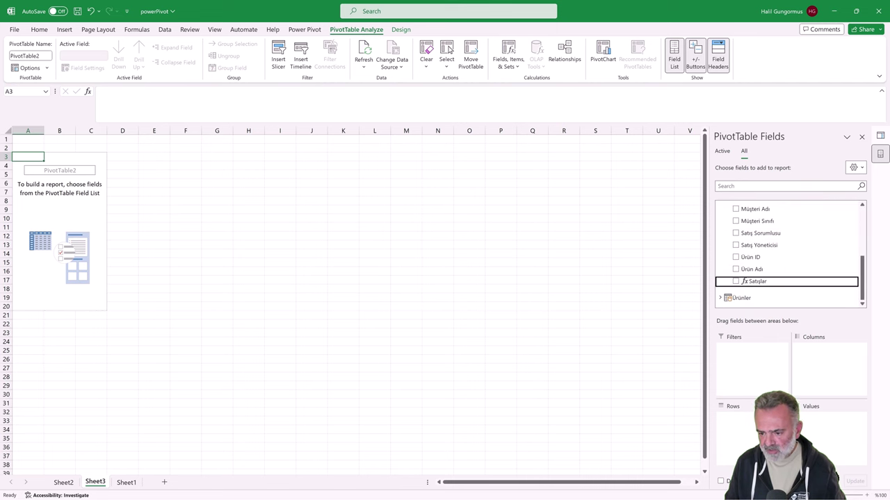
pyautogui.moveTo(769, 282); pyautogui.dragTo(836, 436)
pyautogui.moveTo(861, 272); pyautogui.dragTo(862, 206)
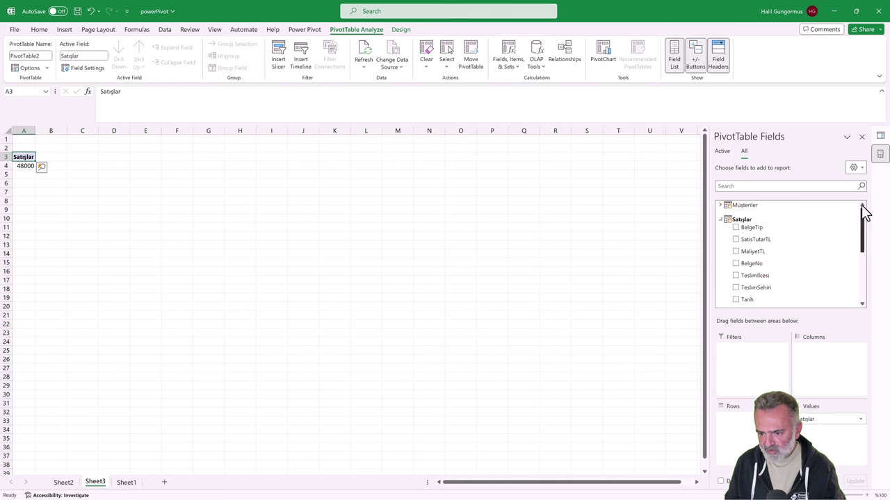
# - Put Müşteriler's Müşteri Sınıfı in the rows, with Satışlar's Ürün ID beneath it
pyautogui.click(720, 205)
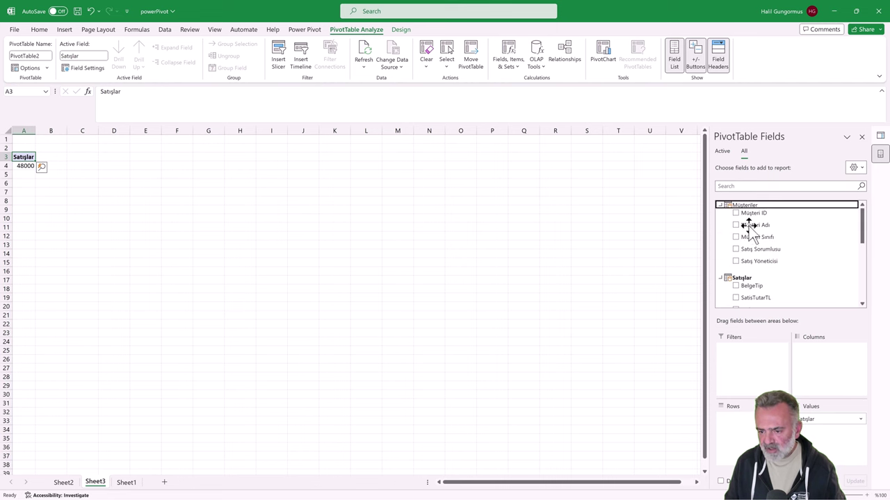
pyautogui.moveTo(757, 237); pyautogui.dragTo(737, 434)
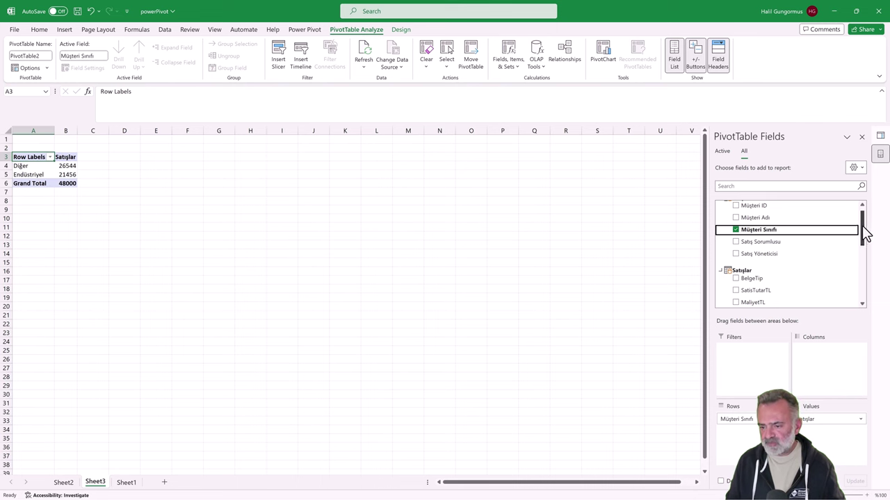
pyautogui.moveTo(862, 234); pyautogui.dragTo(862, 284)
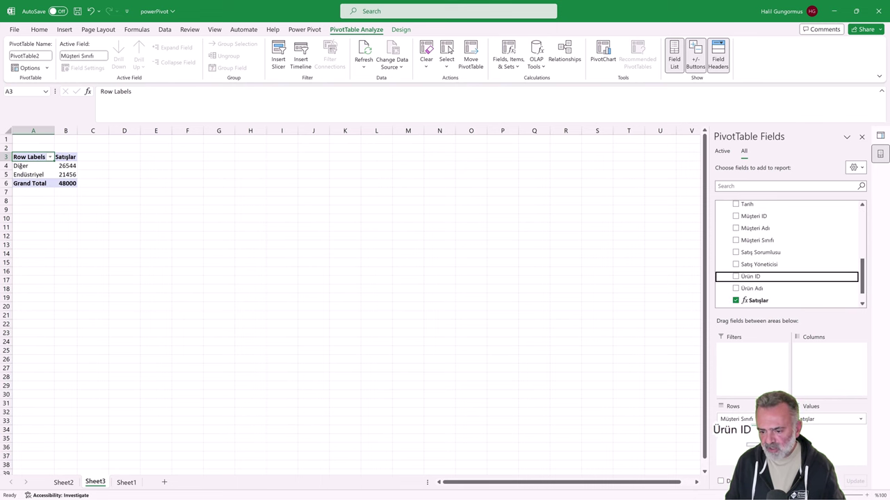
pyautogui.moveTo(751, 276); pyautogui.dragTo(737, 431)
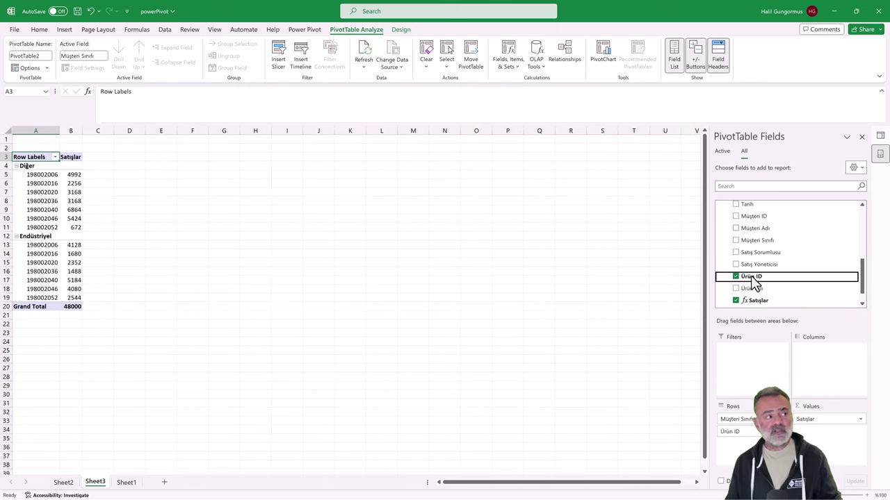